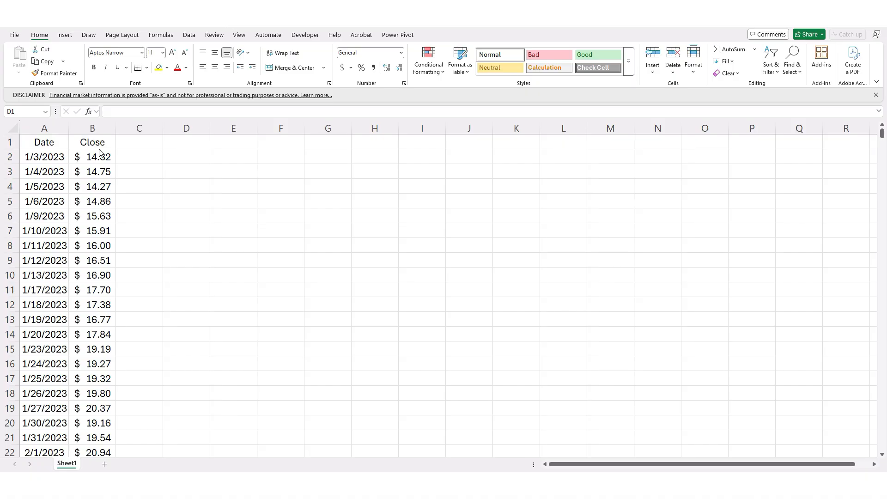
- Enter the labels Max and Min in D2 and D3, with the limits 100 and 95 beside them in E2 and E3
{"action": "left_click", "coordinate": [183, 155]}
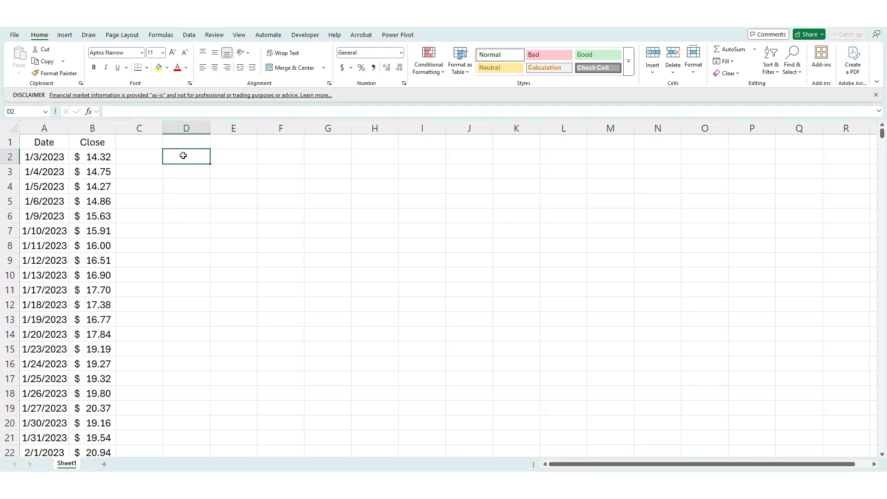
{"action": "type", "text": "Max"}
{"action": "key", "text": "Tab"}
{"action": "type", "text": "100"}
{"action": "key", "text": "Return"}
{"action": "type", "text": "Min"}
{"action": "key", "text": "Tab"}
{"action": "type", "text": "95"}
{"action": "key", "text": "Return"}
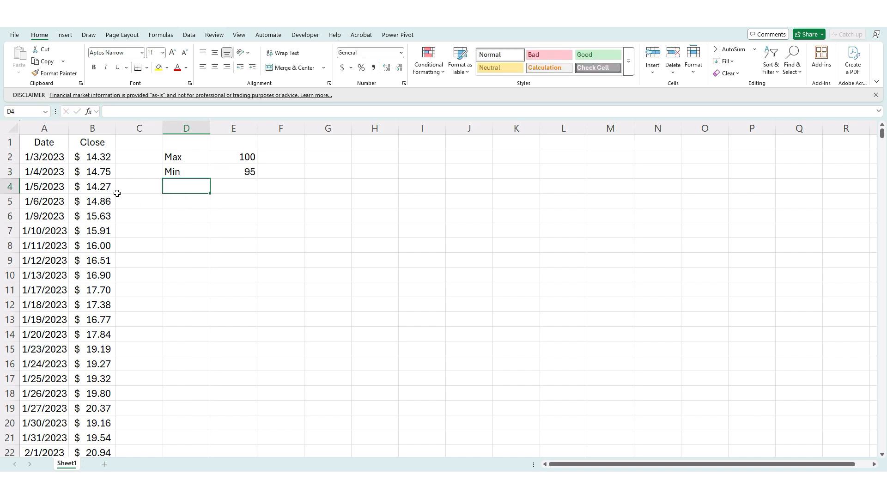
- Begin a MAXIFS formula in D5 that returns the latest date from column A, with column B greater than E3 as the first criterion
{"action": "left_click", "coordinate": [110, 161]}
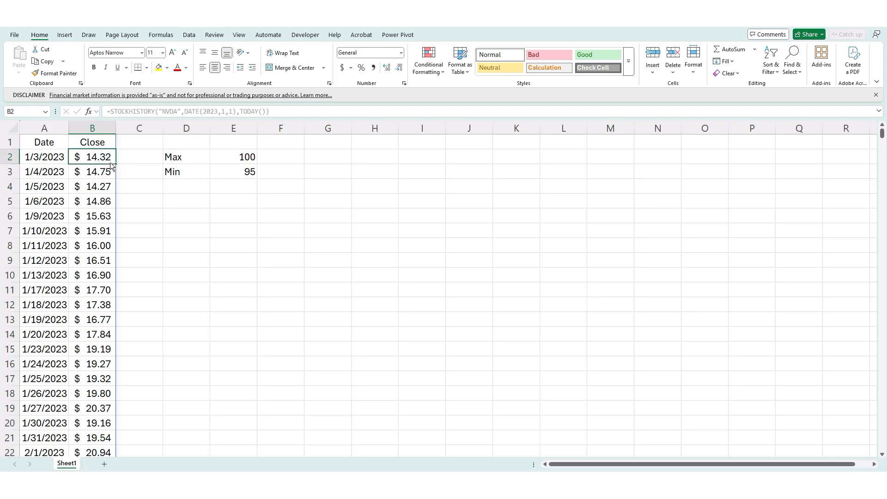
{"action": "double_click", "coordinate": [110, 164]}
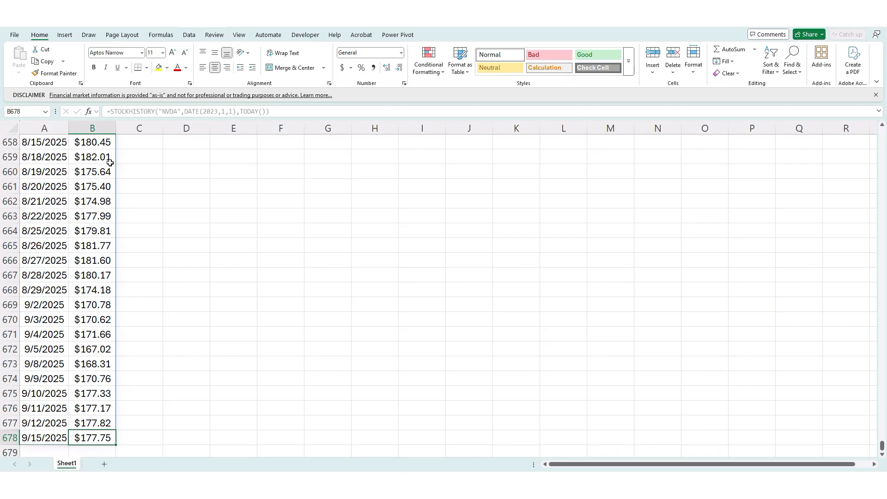
{"action": "key", "text": "ctrl+Up"}
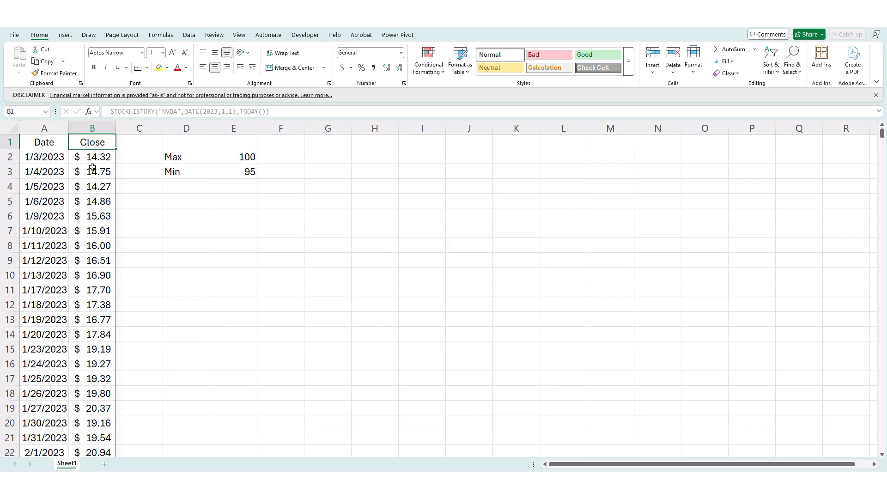
{"action": "left_click", "coordinate": [180, 203]}
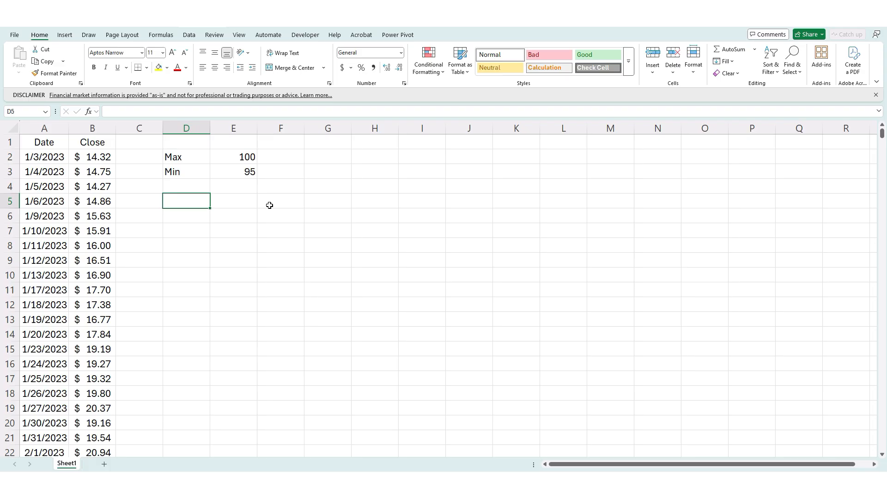
{"action": "type", "text": "=maxifs"}
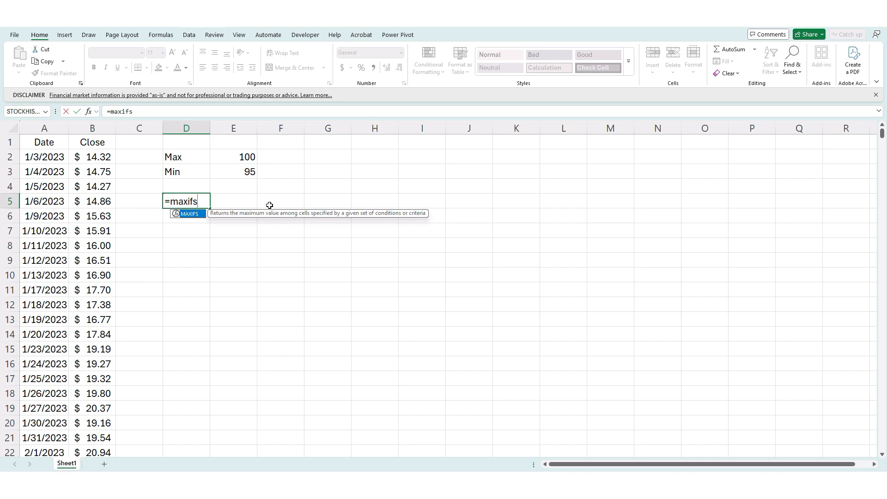
{"action": "key", "text": "Tab"}
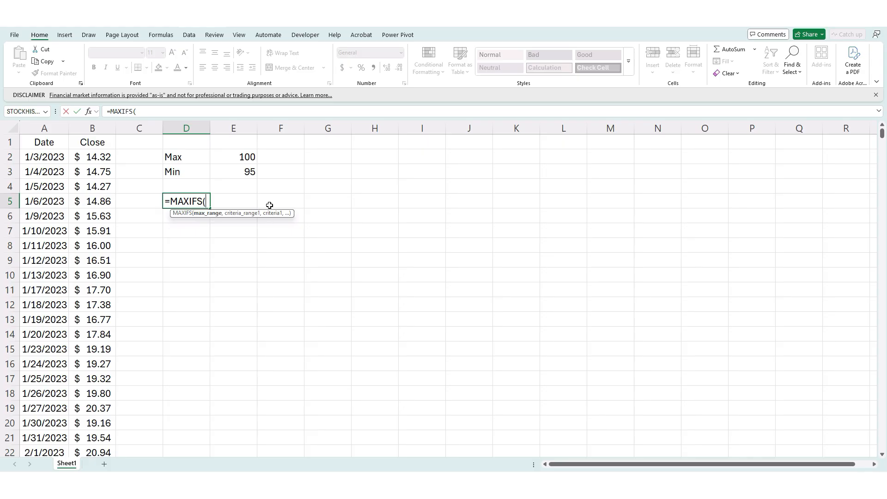
{"action": "left_click", "coordinate": [57, 127]}
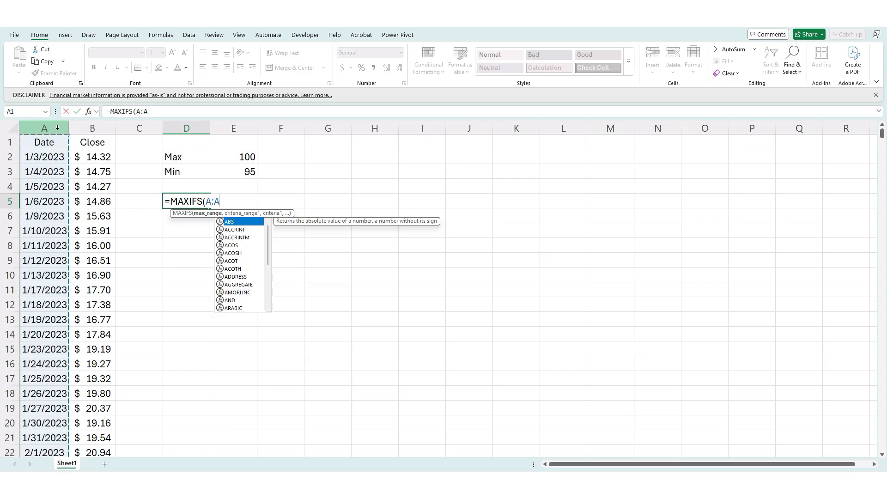
{"action": "type", "text": ","}
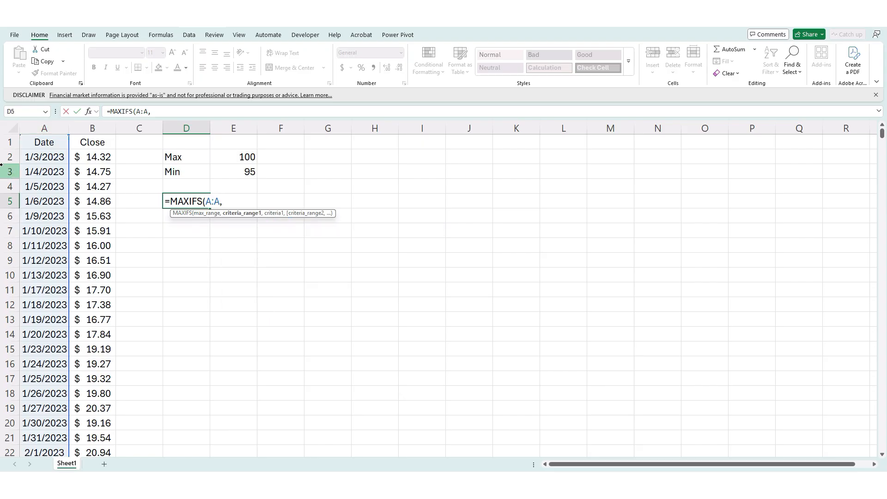
{"action": "left_click", "coordinate": [93, 127]}
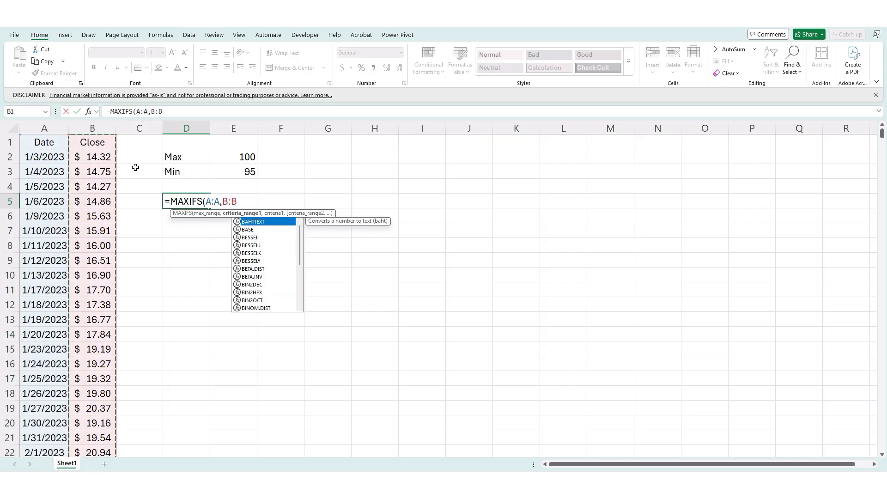
{"action": "type", "text": ","}
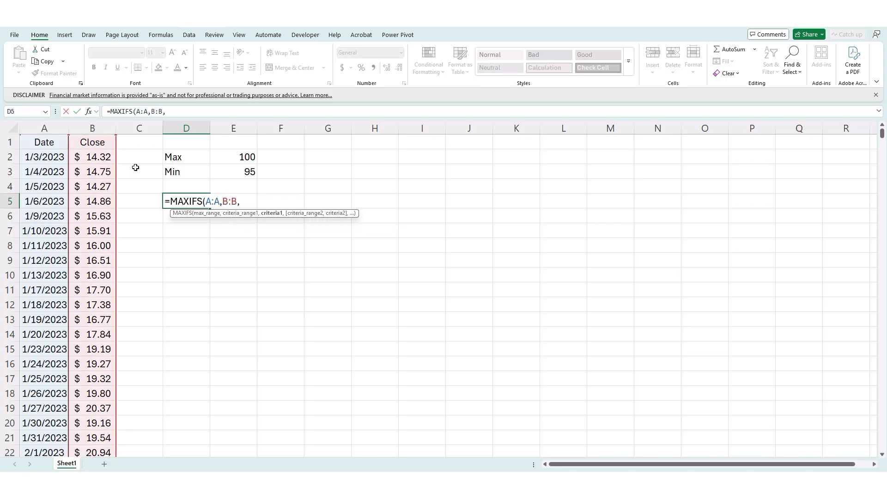
{"action": "type", "text": "\">\"&"}
{"action": "left_click", "coordinate": [244, 172]}
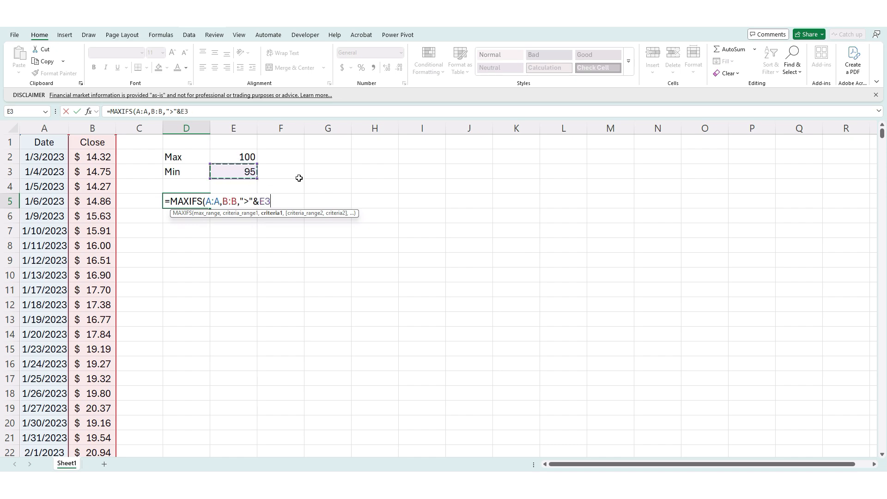
{"action": "type", "text": ","}
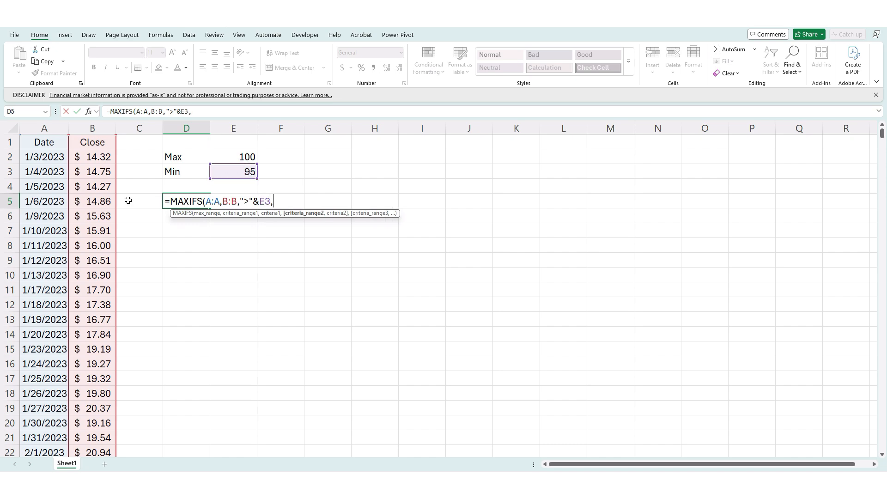
- Complete the MAXIFS formula with a second criterion requiring column B to be less than the maximum in E2
{"action": "left_click", "coordinate": [102, 128]}
{"action": "type", "text": ","}
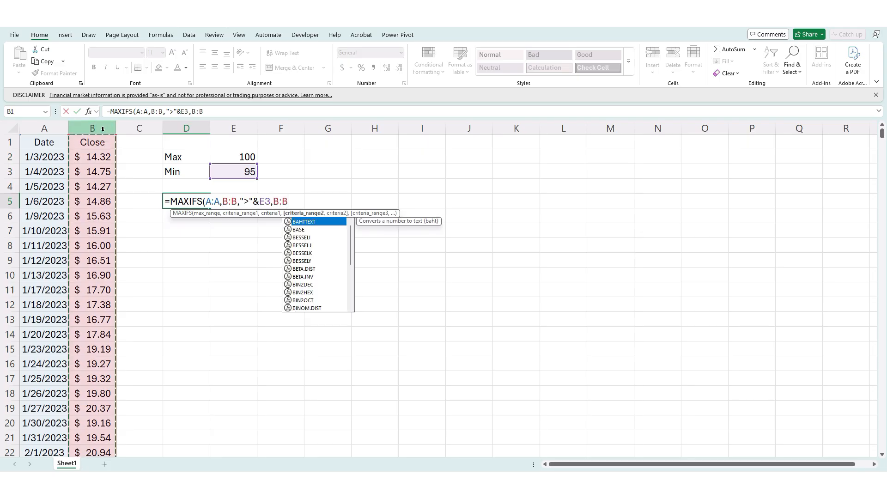
{"action": "type", "text": "\""}
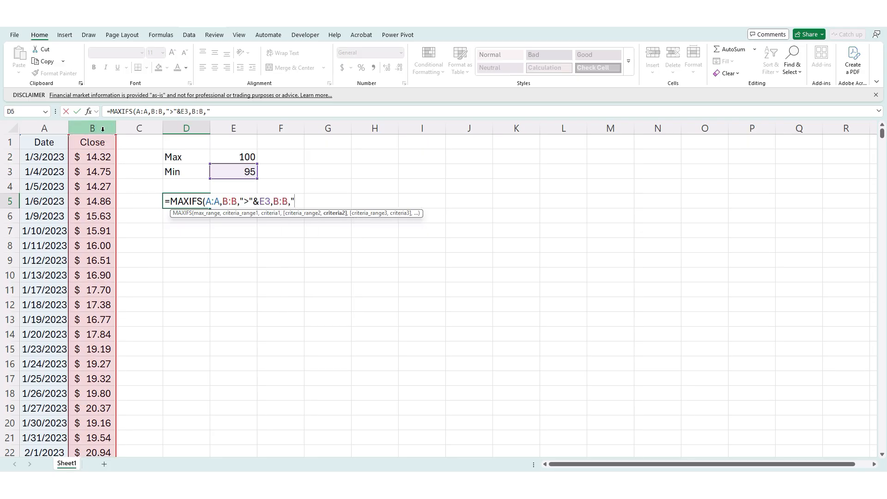
{"action": "type", "text": "<\"&"}
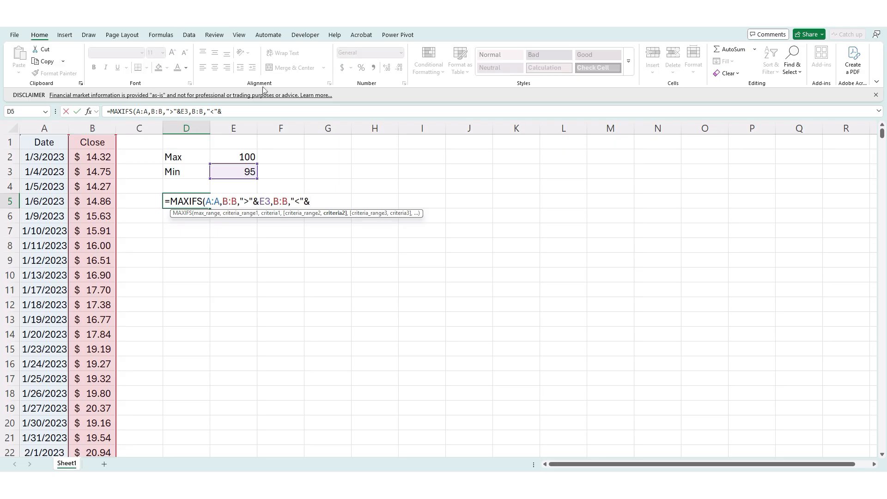
{"action": "left_click", "coordinate": [242, 157]}
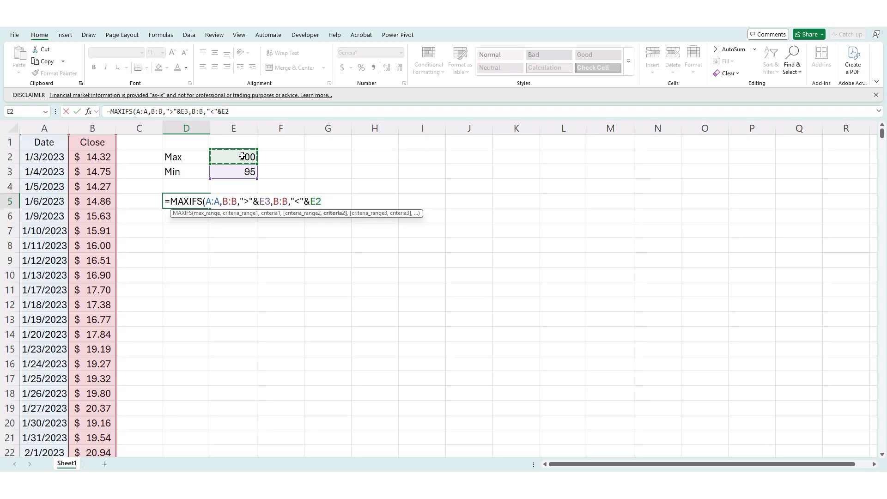
{"action": "type", "text": ")"}
{"action": "key", "text": "Return"}
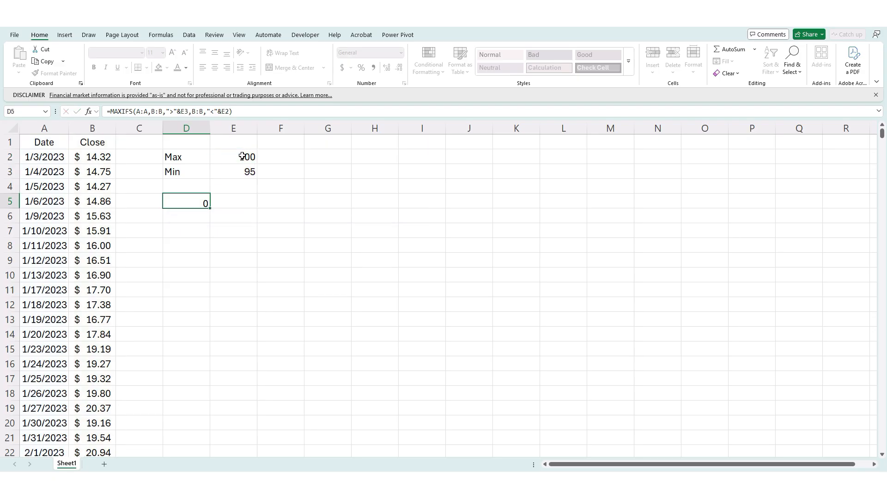
- Format the MAXIFS result in D5 as a Short Date
{"action": "key", "text": "Up"}
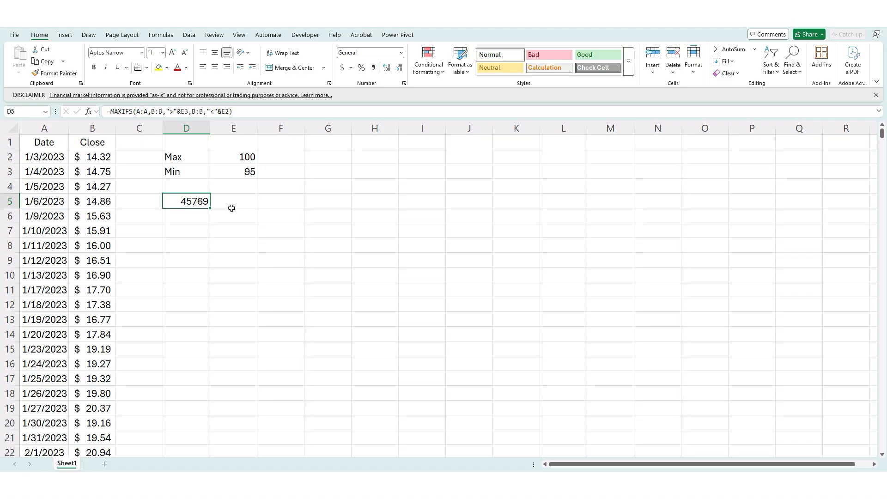
{"action": "left_click", "coordinate": [401, 53]}
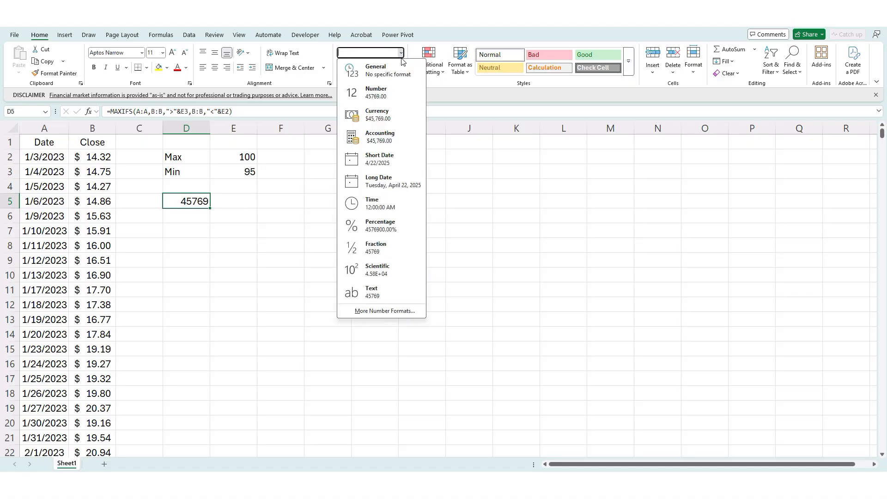
{"action": "left_click", "coordinate": [395, 159]}
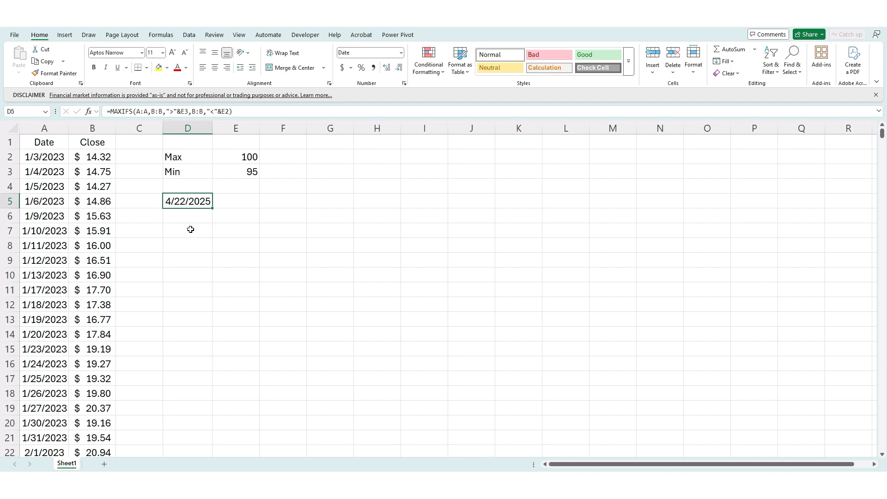
- Examine the closing price on the date returned in D5 and check whether any more recent close lies between 95 and 100
{"action": "left_click", "coordinate": [115, 198]}
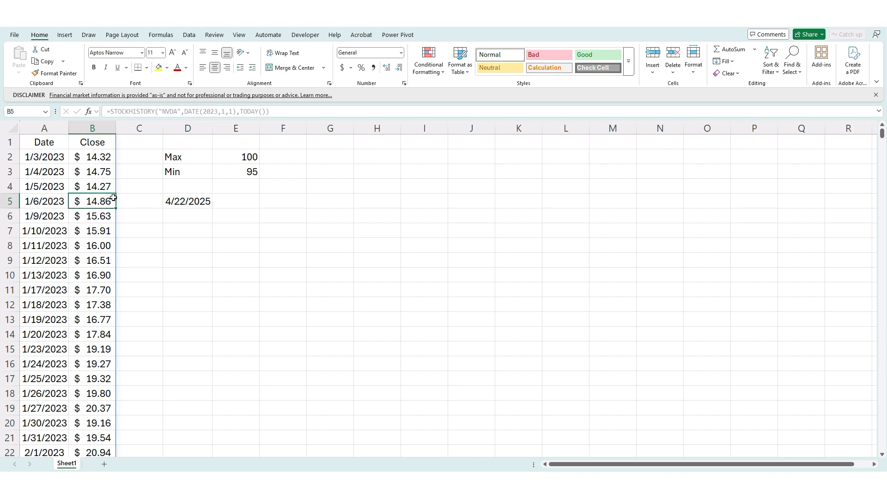
{"action": "double_click", "coordinate": [113, 198]}
{"action": "scroll", "coordinate": [82, 250], "scroll_direction": "up", "scroll_amount": 13}
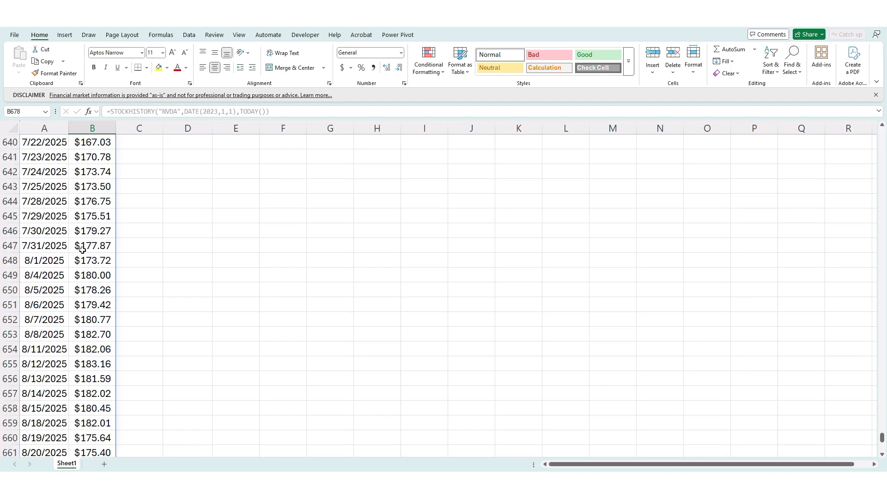
{"action": "scroll", "coordinate": [82, 250], "scroll_direction": "up", "scroll_amount": 10}
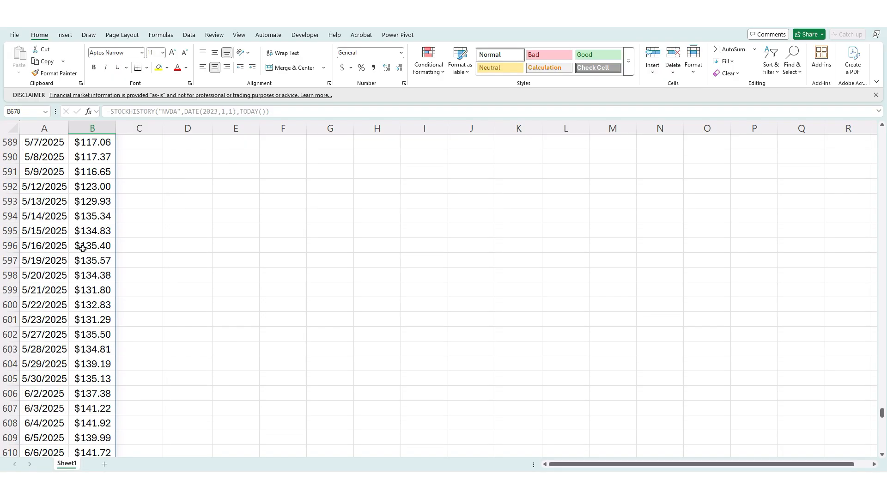
{"action": "scroll", "coordinate": [82, 248], "scroll_direction": "up", "scroll_amount": 8}
{"action": "scroll", "coordinate": [84, 252], "scroll_direction": "down", "scroll_amount": 1}
{"action": "left_click", "coordinate": [103, 334]}
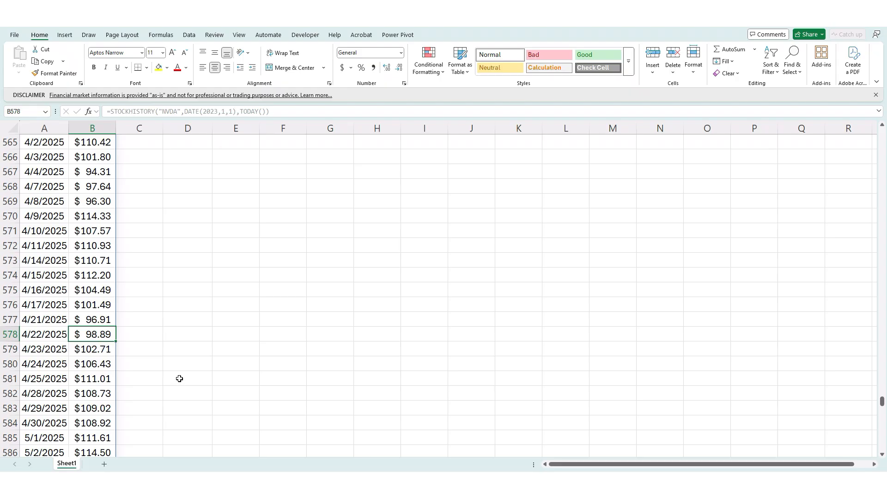
{"action": "scroll", "coordinate": [61, 287], "scroll_direction": "down", "scroll_amount": 1}
{"action": "scroll", "coordinate": [60, 286], "scroll_direction": "down", "scroll_amount": 17}
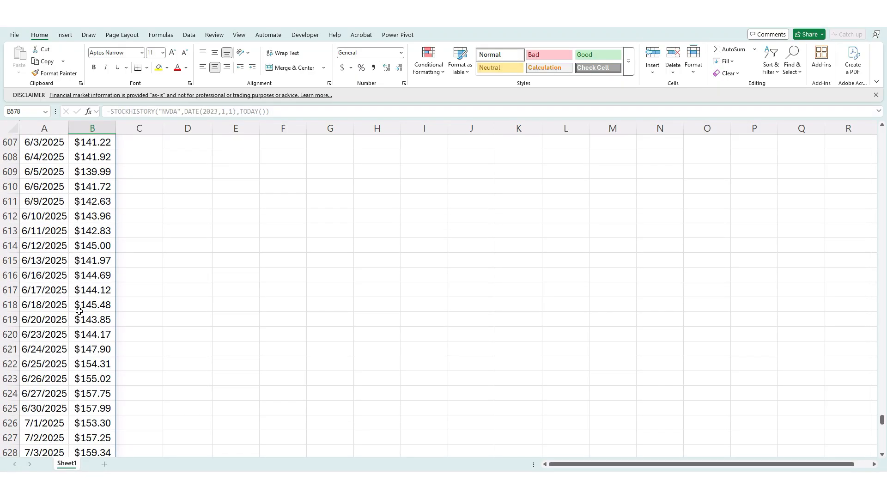
{"action": "scroll", "coordinate": [78, 314], "scroll_direction": "down", "scroll_amount": 15}
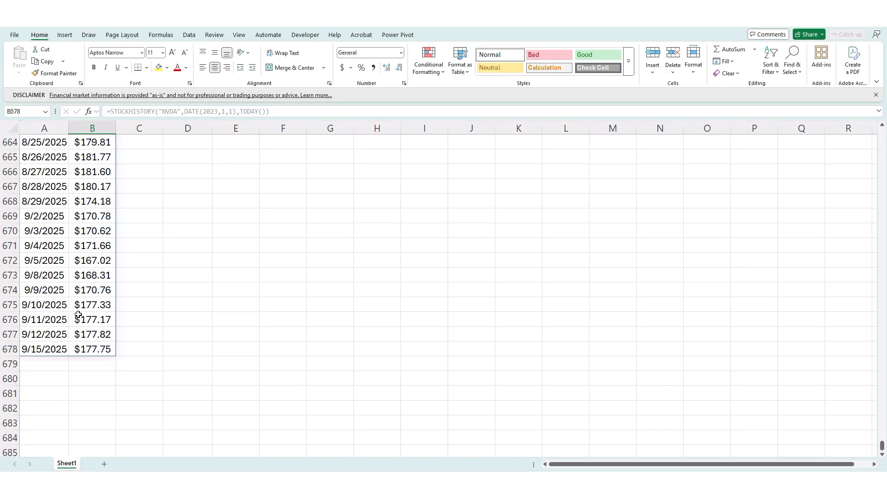
{"action": "scroll", "coordinate": [79, 315], "scroll_direction": "up", "scroll_amount": 20}
{"action": "scroll", "coordinate": [83, 311], "scroll_direction": "up", "scroll_amount": 8}
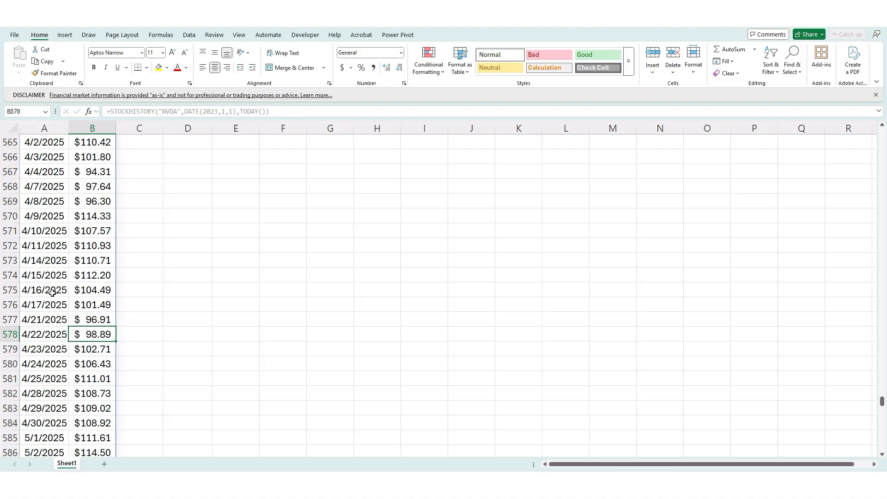
- Change the price limits to a maximum of 50 in E2 and a minimum of 45 in E3
{"action": "left_click", "coordinate": [147, 280]}
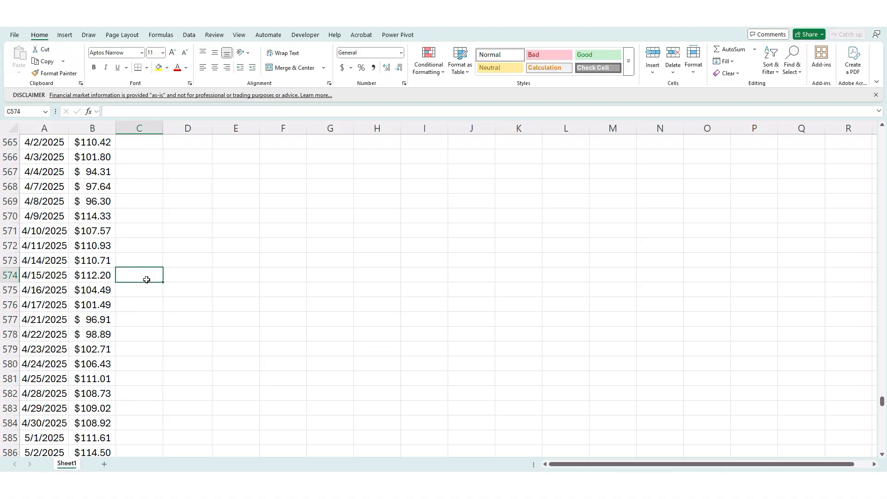
{"action": "key", "text": "ctrl+Up"}
{"action": "left_click", "coordinate": [256, 160]}
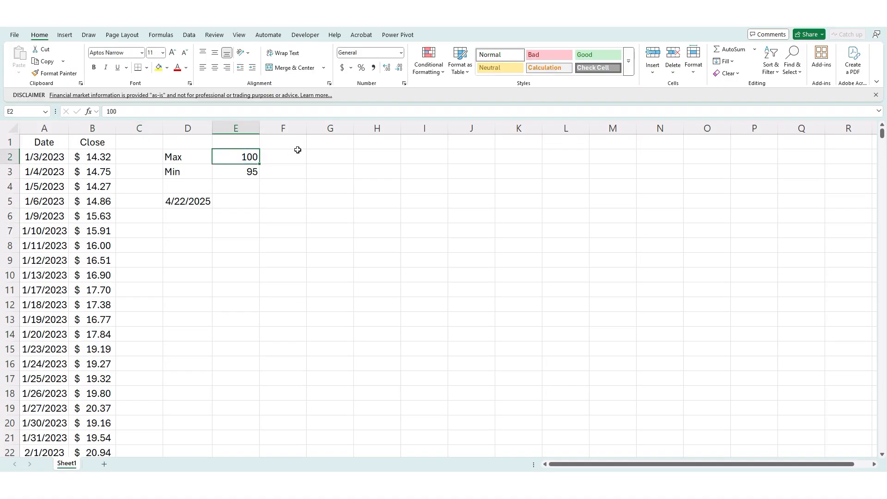
{"action": "type", "text": "50"}
{"action": "key", "text": "Return"}
{"action": "type", "text": "55"}
{"action": "key", "text": "BackSpace"}
{"action": "key", "text": "BackSpace"}
{"action": "type", "text": "45"}
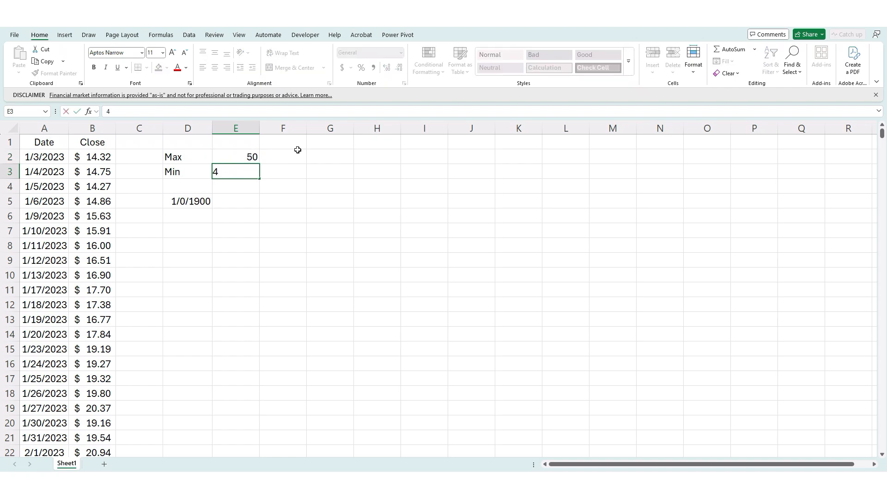
{"action": "key", "text": "Return"}
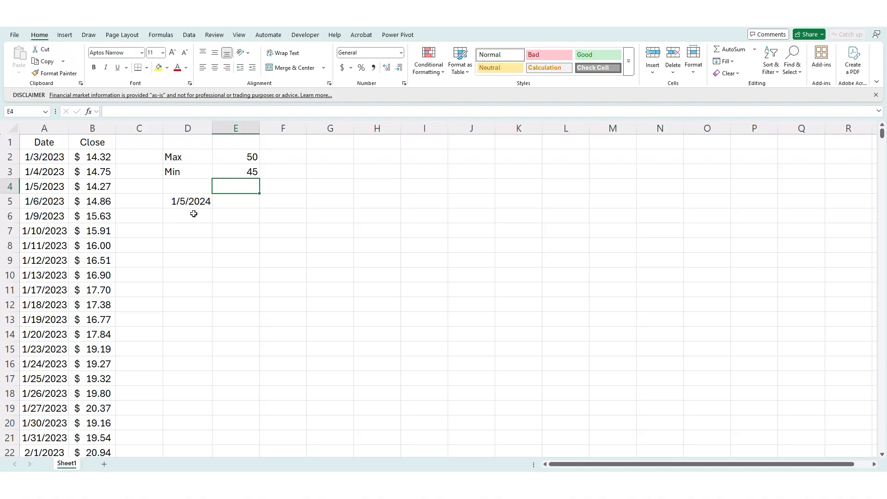
- Widen column A so that the longer October 2023 dates display in full
{"action": "scroll", "coordinate": [81, 242], "scroll_direction": "down", "scroll_amount": 9}
{"action": "scroll", "coordinate": [81, 243], "scroll_direction": "down", "scroll_amount": 20}
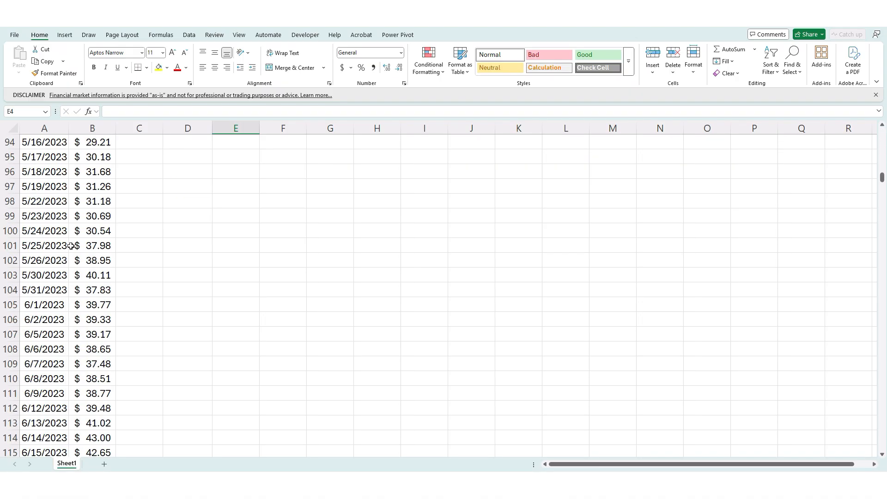
{"action": "scroll", "coordinate": [71, 247], "scroll_direction": "down", "scroll_amount": 17}
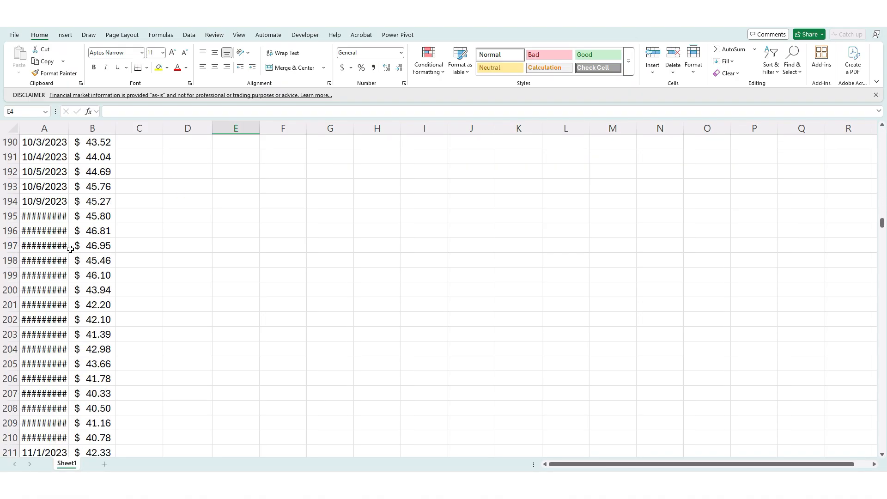
{"action": "left_click_drag", "start_coordinate": [69, 133], "coordinate": [75, 132]}
- Check the closing prices around the date returned in D5 for the last close between 45 and 50
{"action": "scroll", "coordinate": [97, 259], "scroll_direction": "down", "scroll_amount": 19}
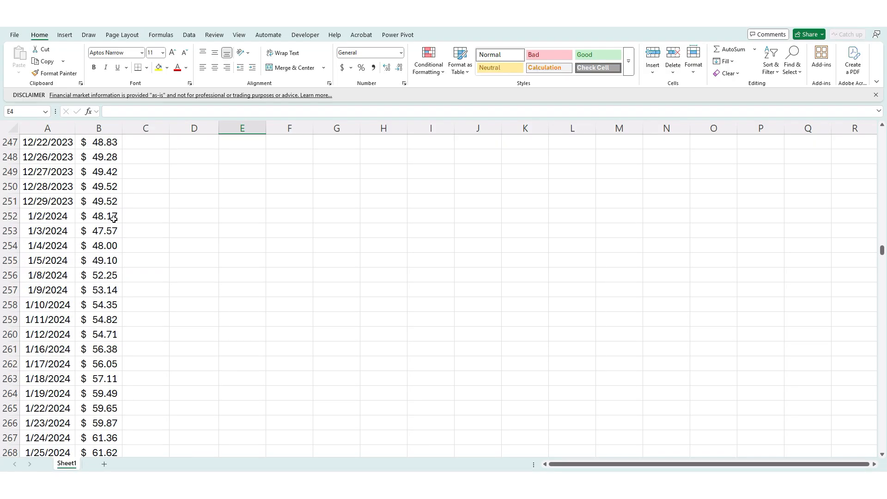
{"action": "left_click", "coordinate": [101, 239]}
{"action": "key", "text": "ctrl+Up"}
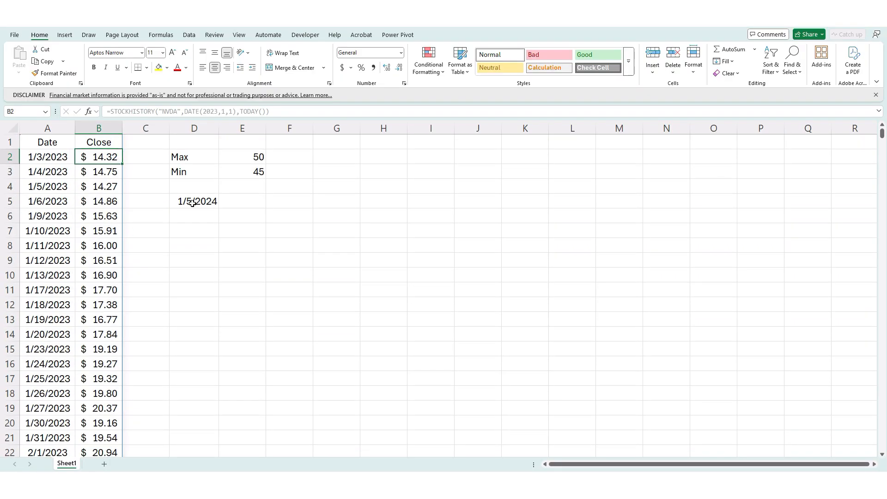
- Copy the text of the MAXIFS formula in D5 into cell D6, keeping its references unchanged
{"action": "left_click", "coordinate": [192, 203]}
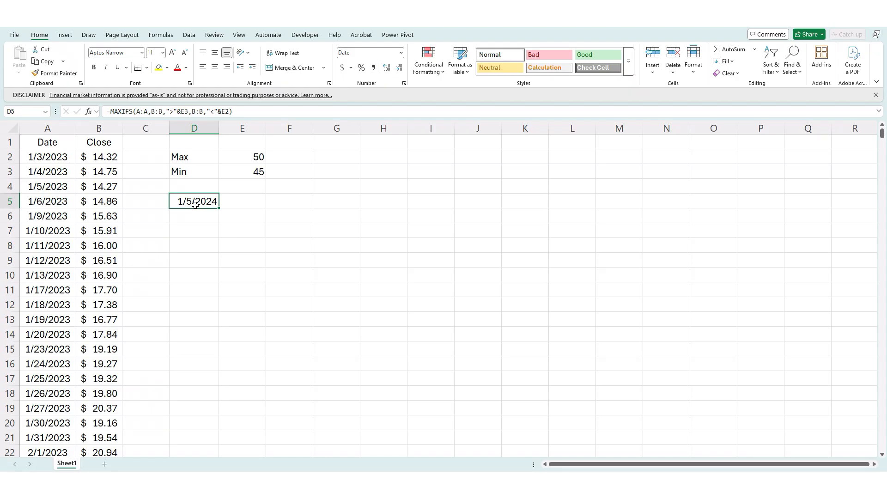
{"action": "triple_click", "coordinate": [240, 113]}
{"action": "key", "text": "ctrl+c"}
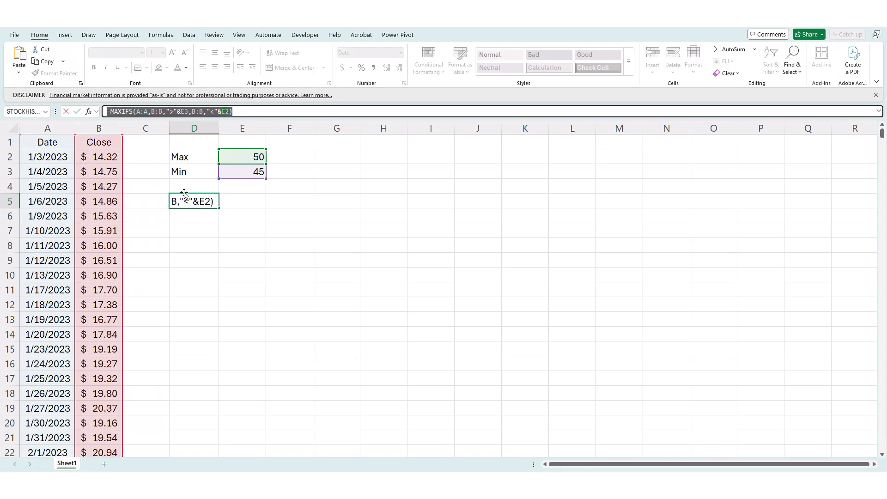
{"action": "key", "text": "Escape"}
{"action": "left_click", "coordinate": [193, 214]}
{"action": "left_click", "coordinate": [204, 113]}
{"action": "key", "text": "ctrl+v"}
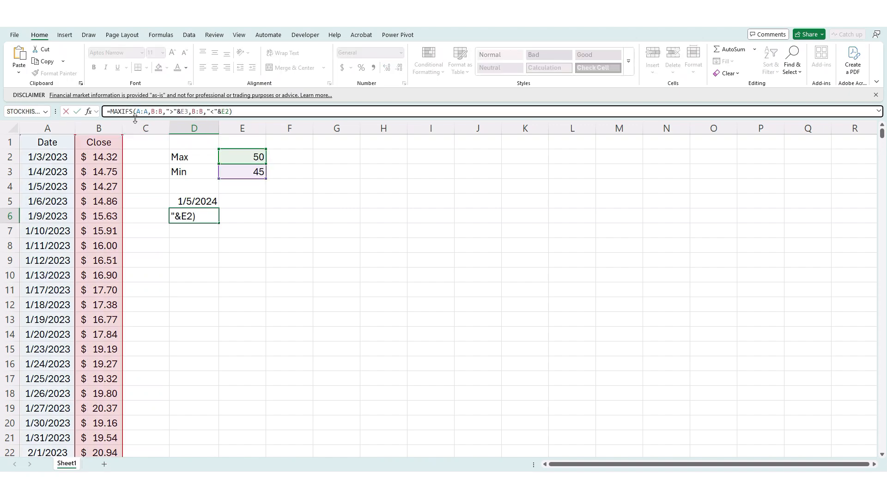
- Change the function in D6 from MAXIFS to MINIFS, giving =MINIFS(A:A,B:B,">"&E3,B:B,"<"&E2)
{"action": "left_click", "coordinate": [121, 111]}
{"action": "key", "text": "BackSpace"}
{"action": "key", "text": "BackSpace"}
{"action": "type", "text": "IN"}
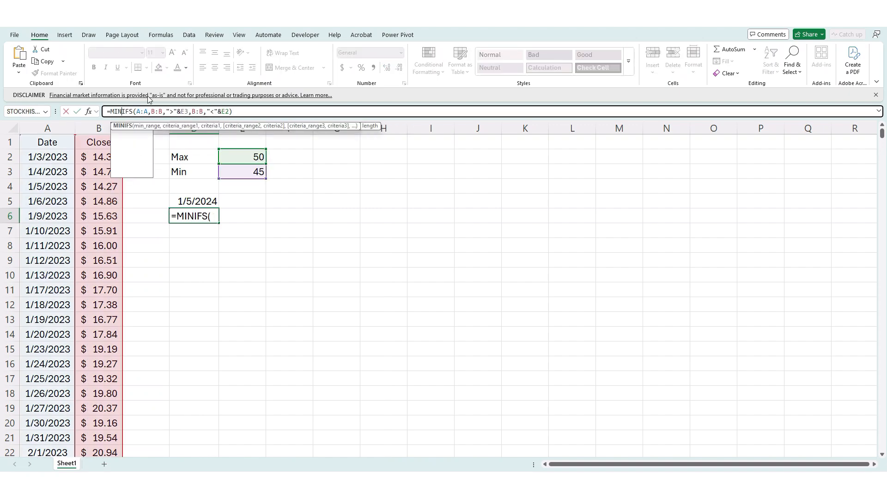
{"action": "key", "text": "Return"}
- Copy the date formatting of D5 onto the MINIFS result in D6
{"action": "key", "text": "Up"}
{"action": "left_click", "coordinate": [194, 201]}
{"action": "left_click", "coordinate": [54, 73]}
{"action": "left_click", "coordinate": [194, 216]}
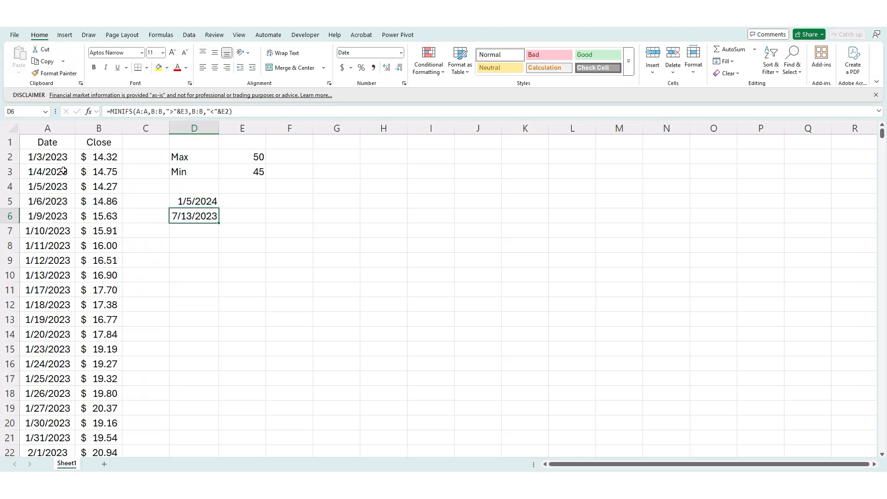
- Check in the price list whether the date in D6 is the first with a close between 45 and 50
{"action": "left_click", "coordinate": [193, 195]}
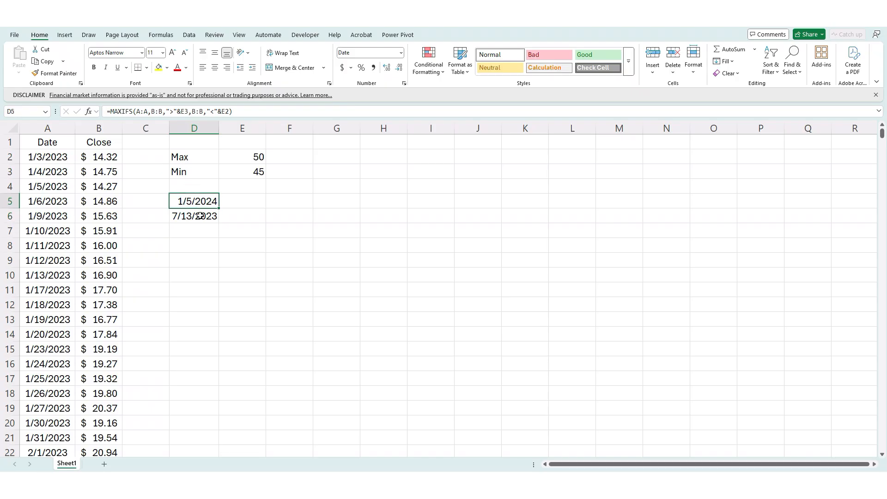
{"action": "left_click", "coordinate": [201, 216]}
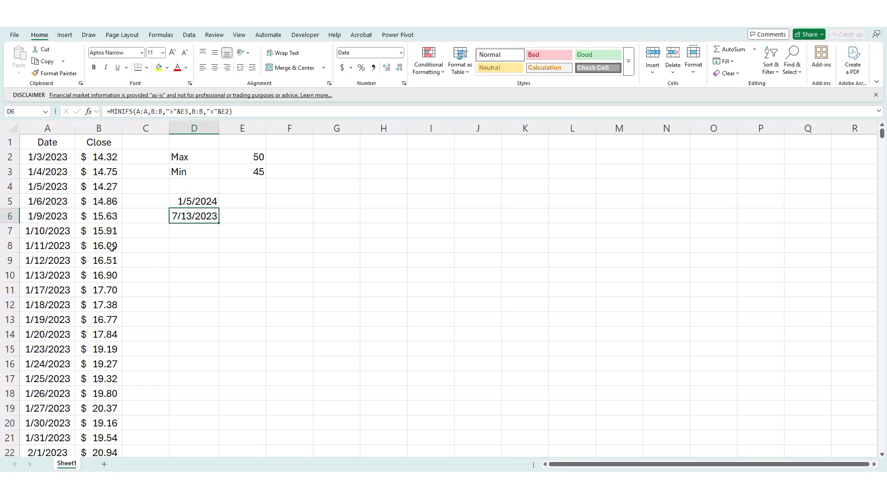
{"action": "scroll", "coordinate": [89, 235], "scroll_direction": "down", "scroll_amount": 7}
{"action": "scroll", "coordinate": [89, 234], "scroll_direction": "down", "scroll_amount": 19}
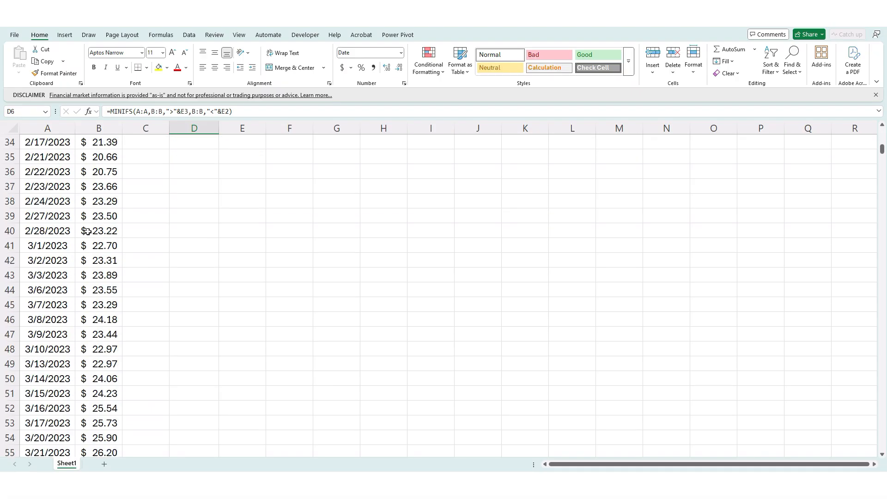
{"action": "scroll", "coordinate": [83, 245], "scroll_direction": "down", "scroll_amount": 15}
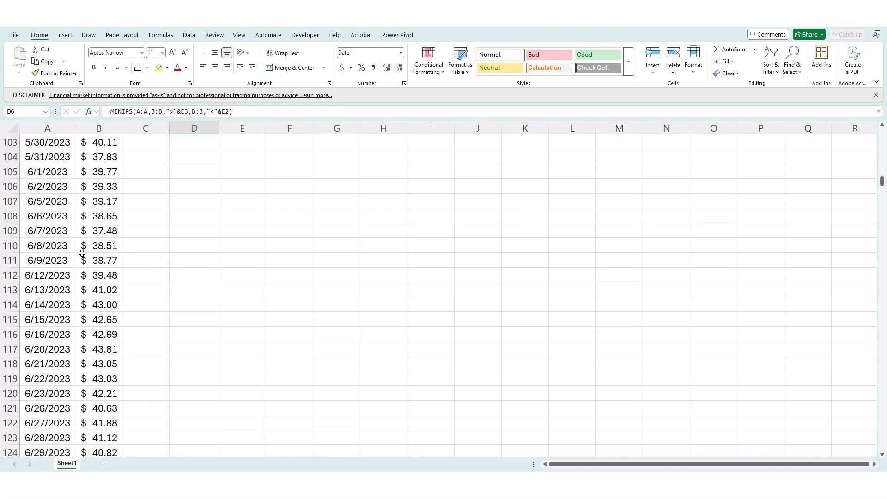
{"action": "left_click", "coordinate": [99, 275]}
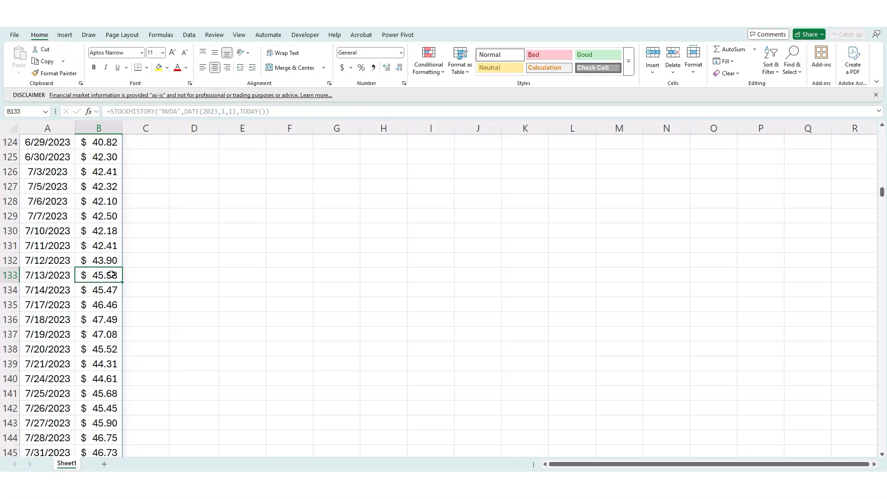
{"action": "scroll", "coordinate": [154, 216], "scroll_direction": "up", "scroll_amount": 18}
{"action": "scroll", "coordinate": [154, 217], "scroll_direction": "up", "scroll_amount": 20}
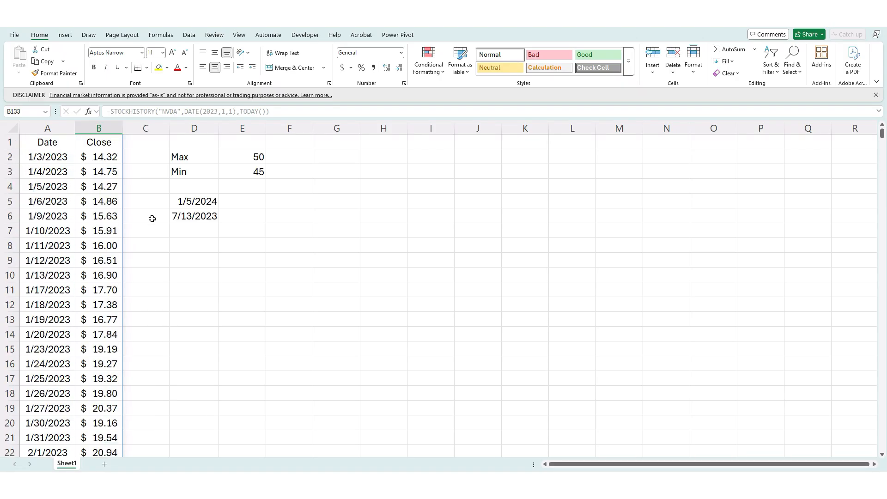
- Review the Close column's source formula and compare the MAXIFS formula in D5 with the MINIFS formula in D6
{"action": "left_click", "coordinate": [109, 150]}
{"action": "left_click", "coordinate": [109, 143]}
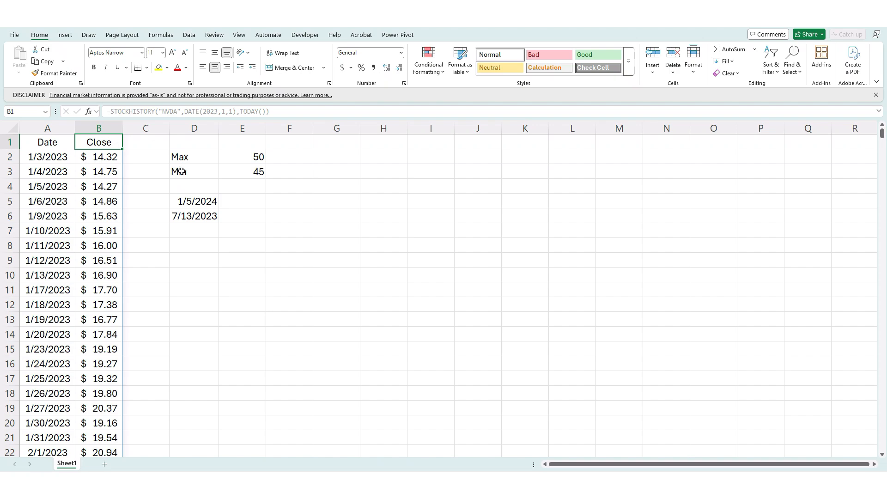
{"action": "left_click", "coordinate": [193, 215]}
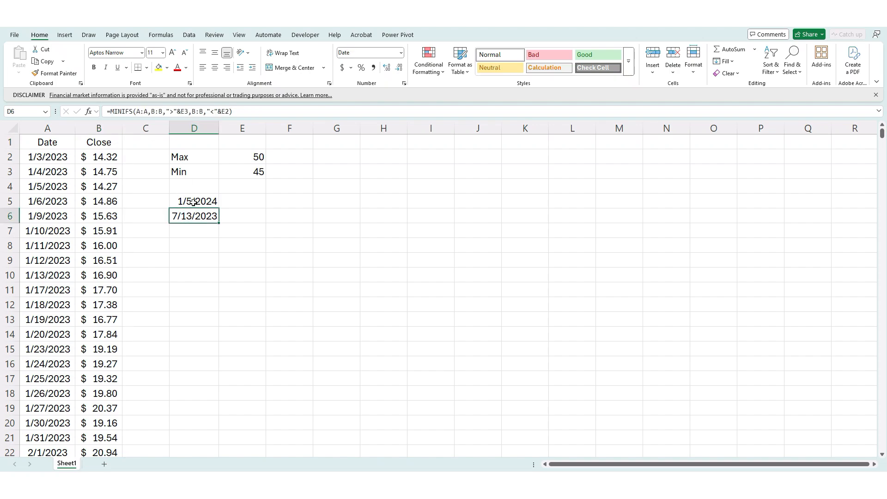
{"action": "left_click", "coordinate": [194, 202]}
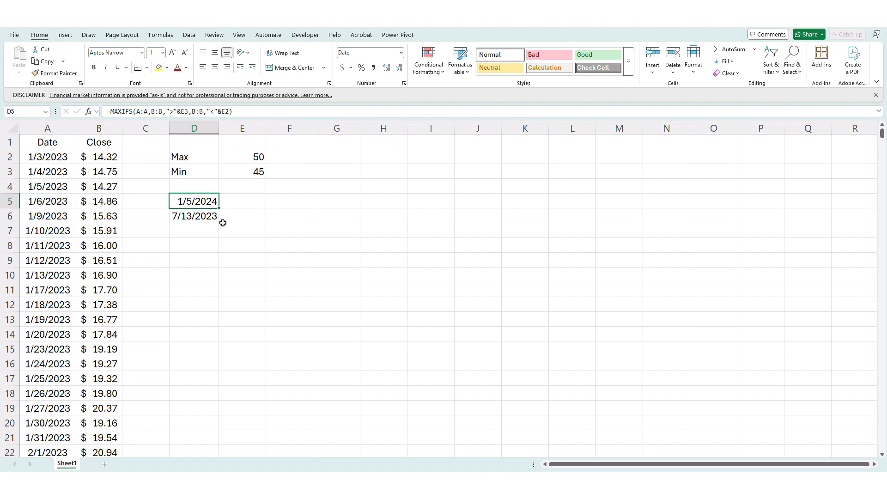
{"action": "key", "text": "Down"}
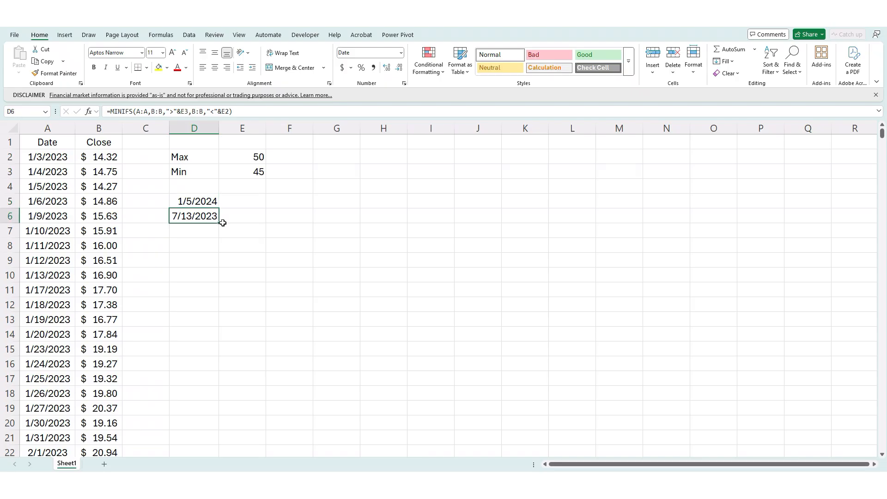